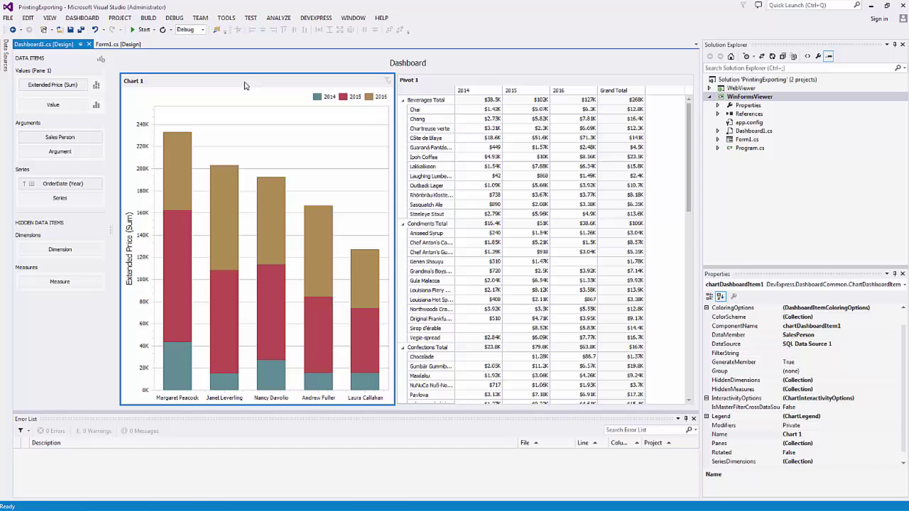
- Select the Pivot 1 item, then switch to the Form1.cs designer holding the Dashboard Viewer
click(460, 82)
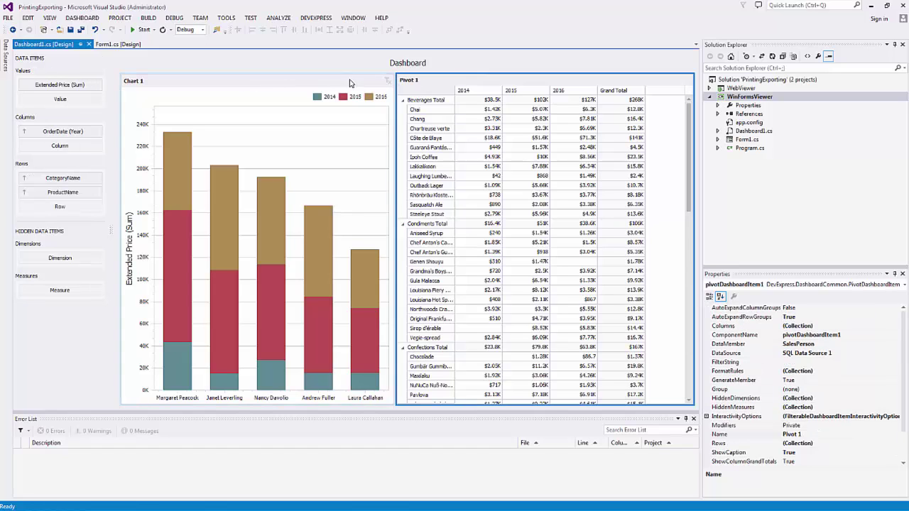
click(124, 45)
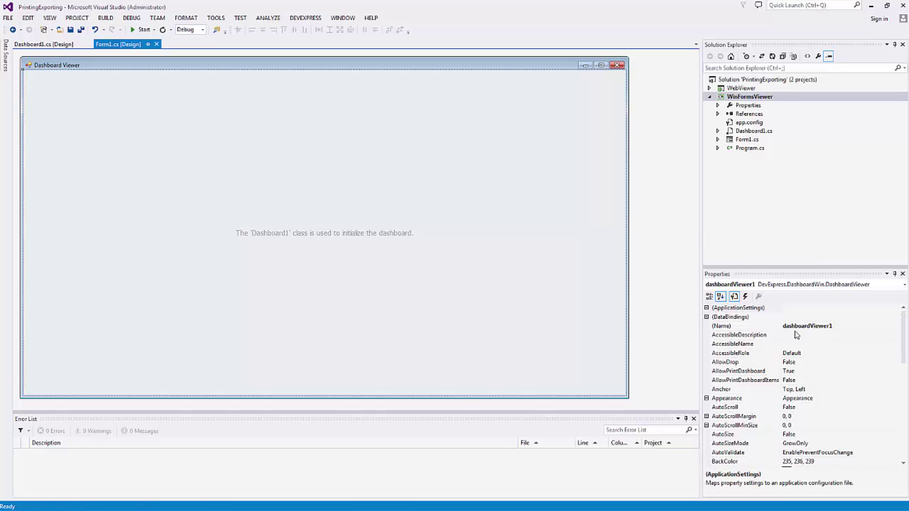
- Keep AllowPrintDashboard True and set the viewer's AllowPrintDashboardItems property to True
click(824, 371)
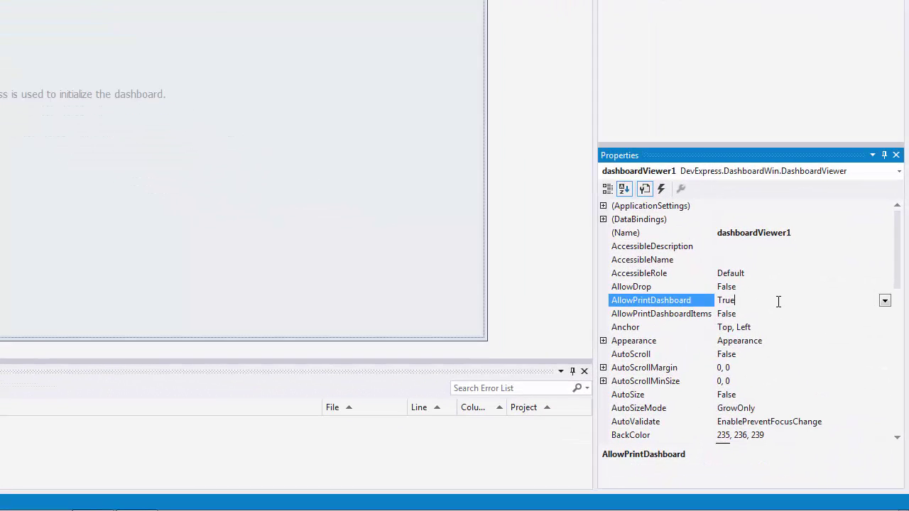
click(786, 313)
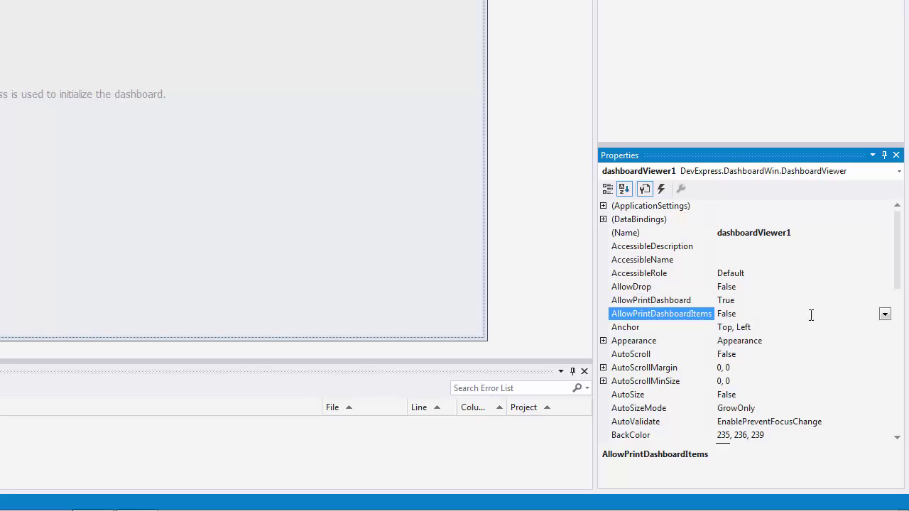
click(885, 314)
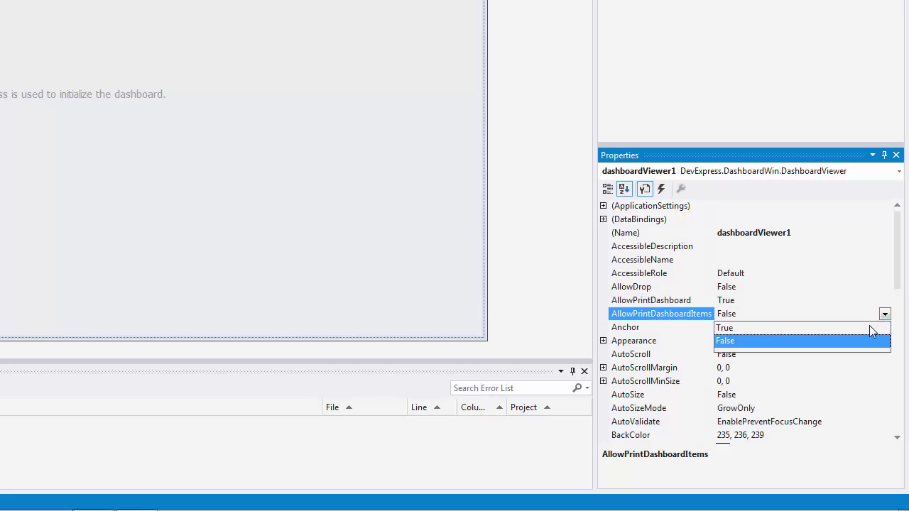
click(869, 325)
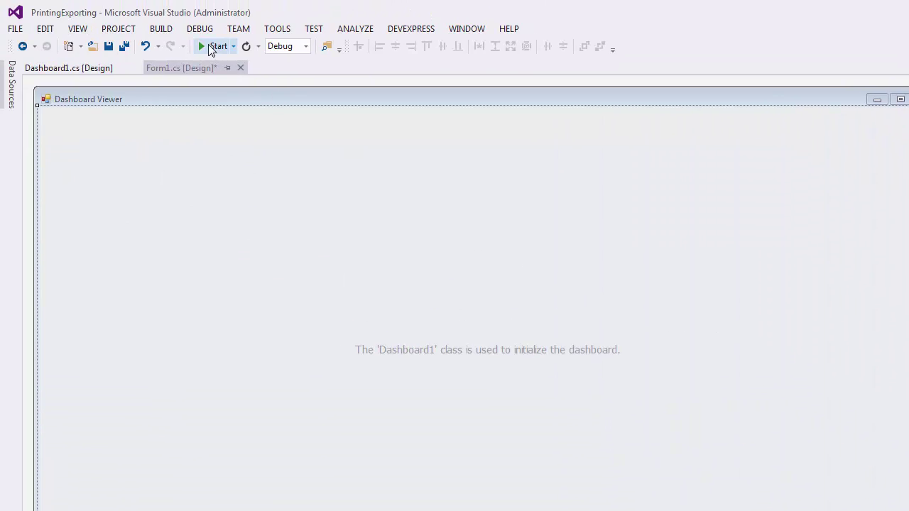
- Run the WinForms viewer app and open Print Preview for the whole dashboard
click(209, 46)
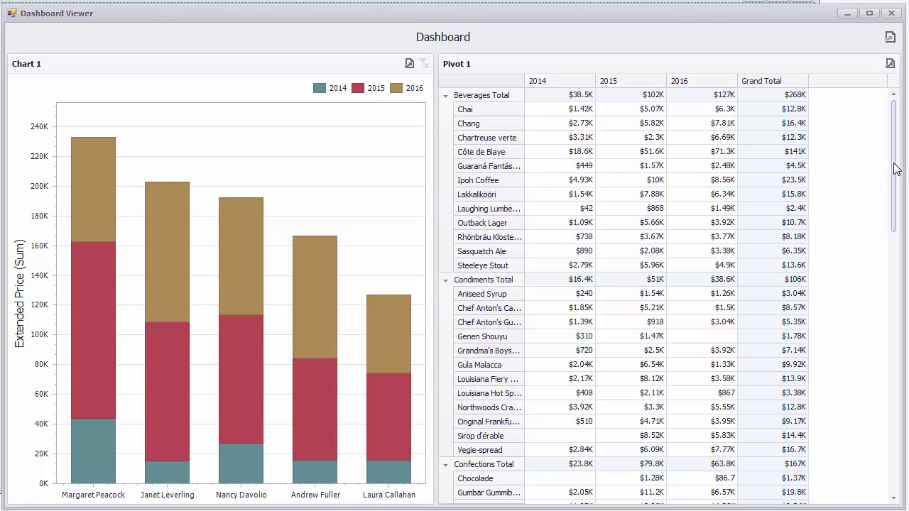
drag(895, 166, 902, 284)
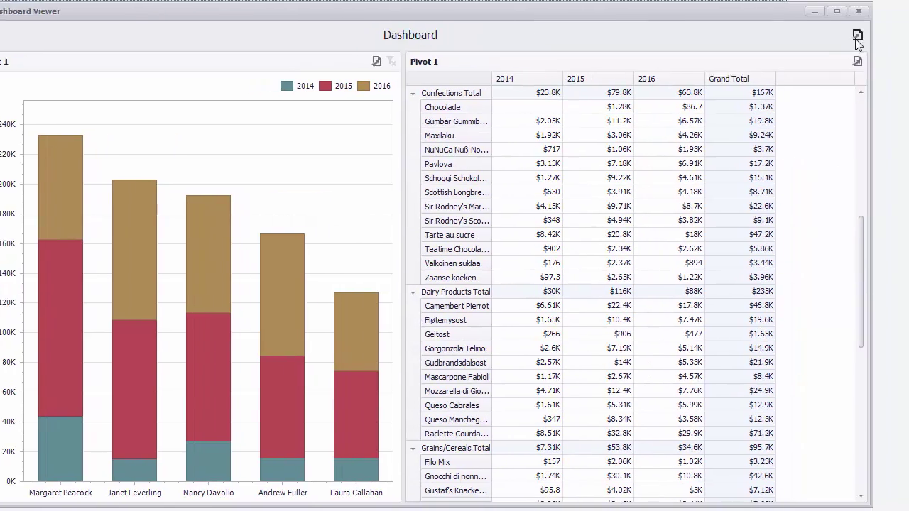
click(857, 36)
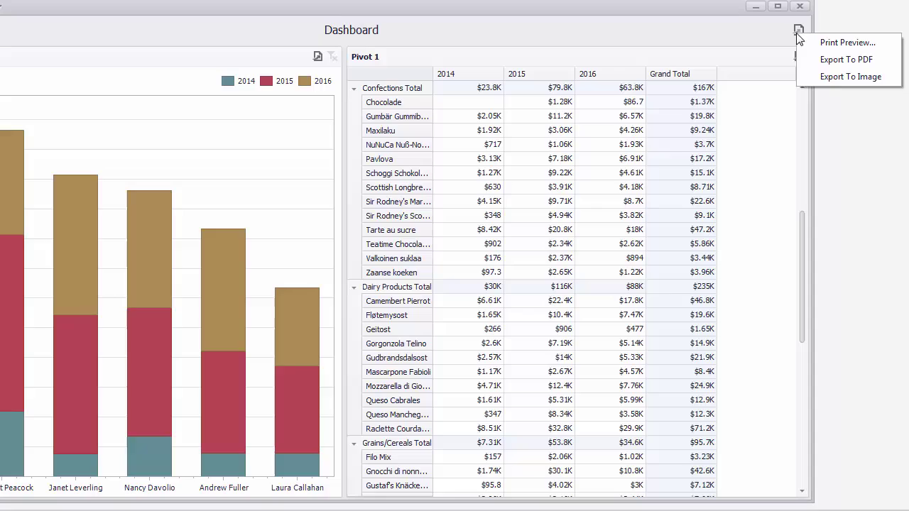
click(884, 49)
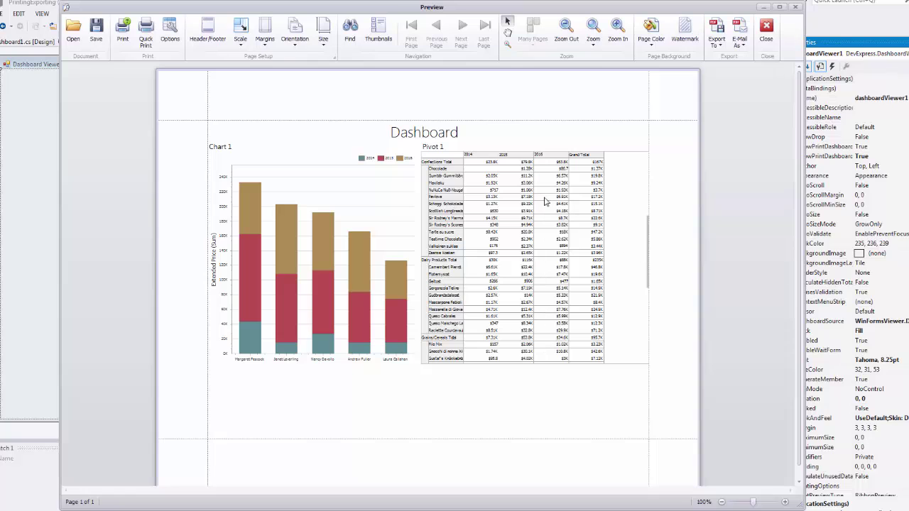
- In the print options, replace the title 'Dashboard' with 'Sales Details'
click(171, 43)
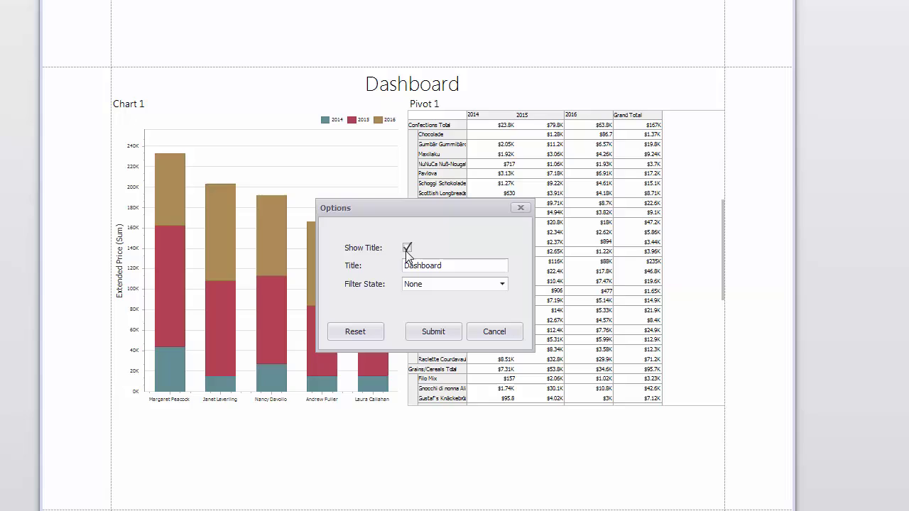
drag(451, 265, 394, 259)
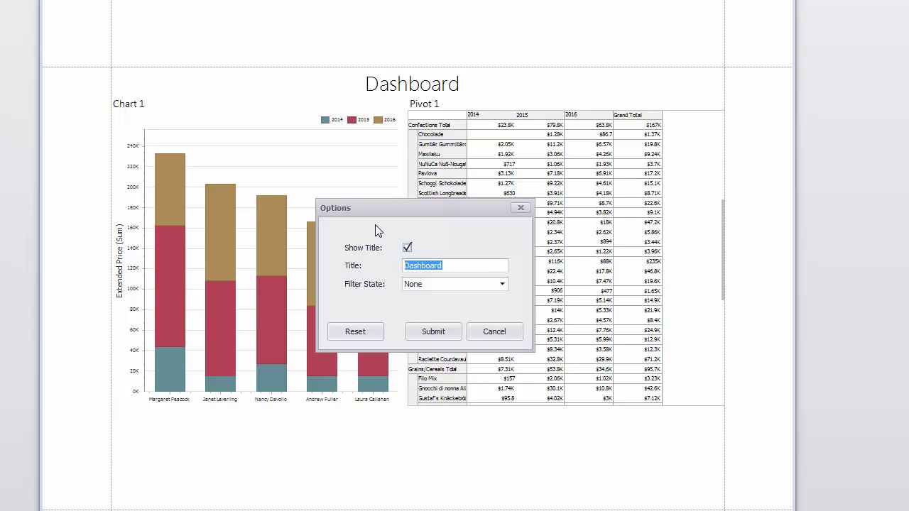
text(Sales Details)
- Apply the Sales Details title and review the Scale, Margins, Orientation and Size page settings
click(440, 330)
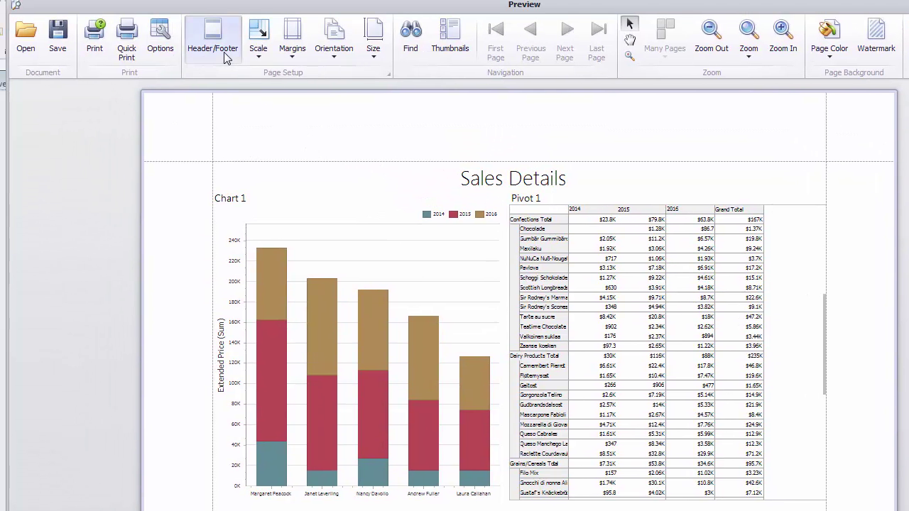
click(258, 57)
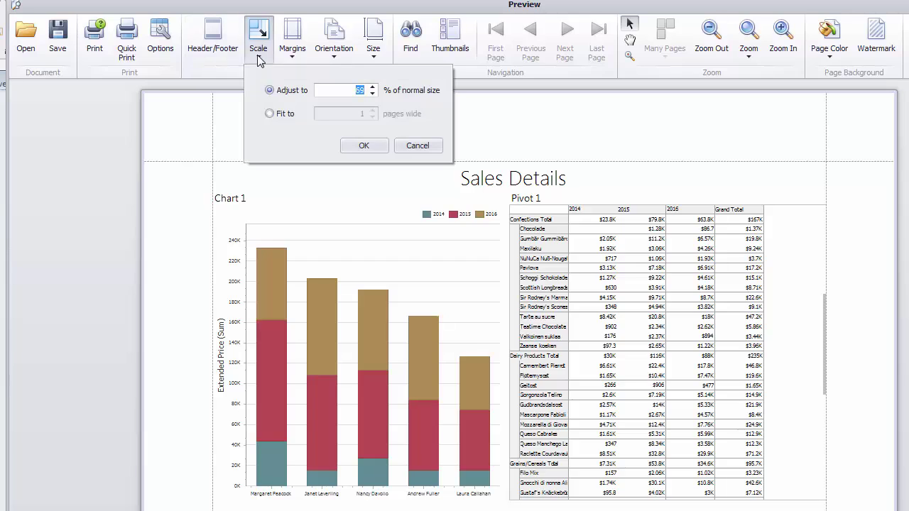
click(292, 57)
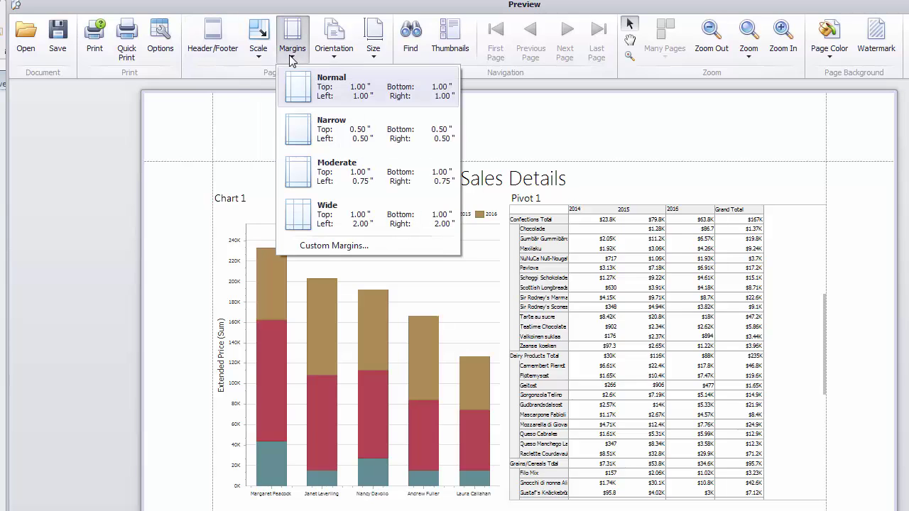
click(335, 61)
click(374, 61)
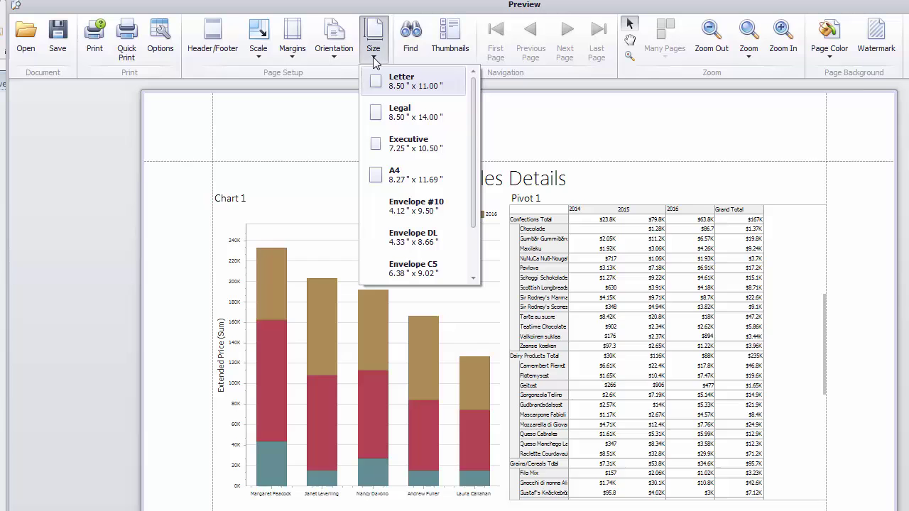
drag(472, 113, 470, 176)
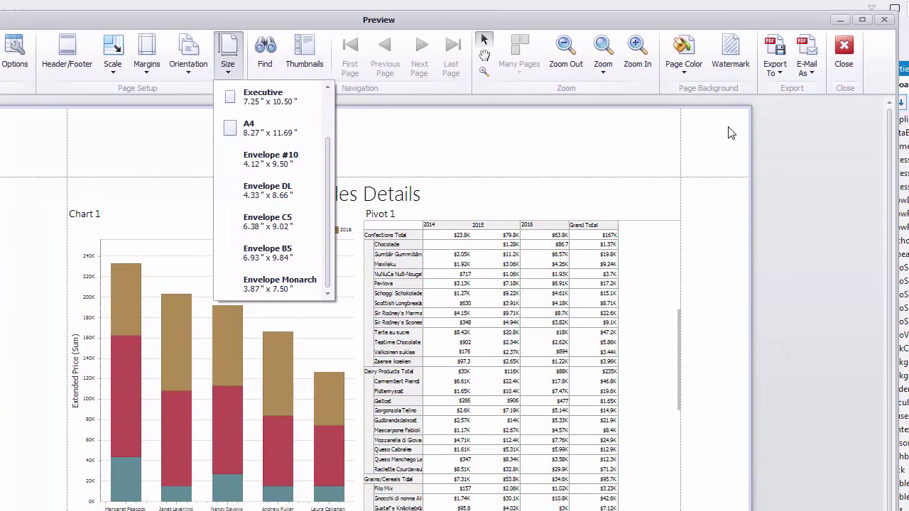
- Close the preview and master-filter Chart 1 to the salesperson's 2015 and 2016 bars
click(884, 19)
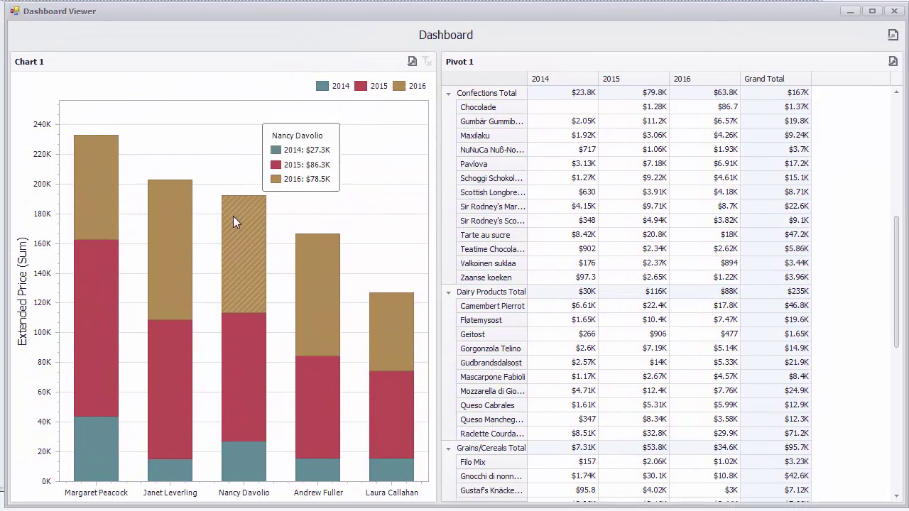
click(103, 317)
click(106, 196)
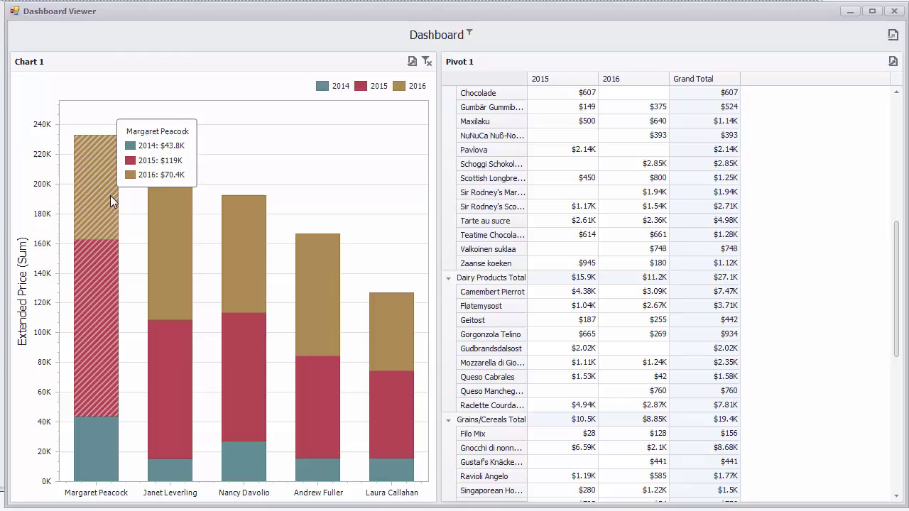
mouse_move(470, 34)
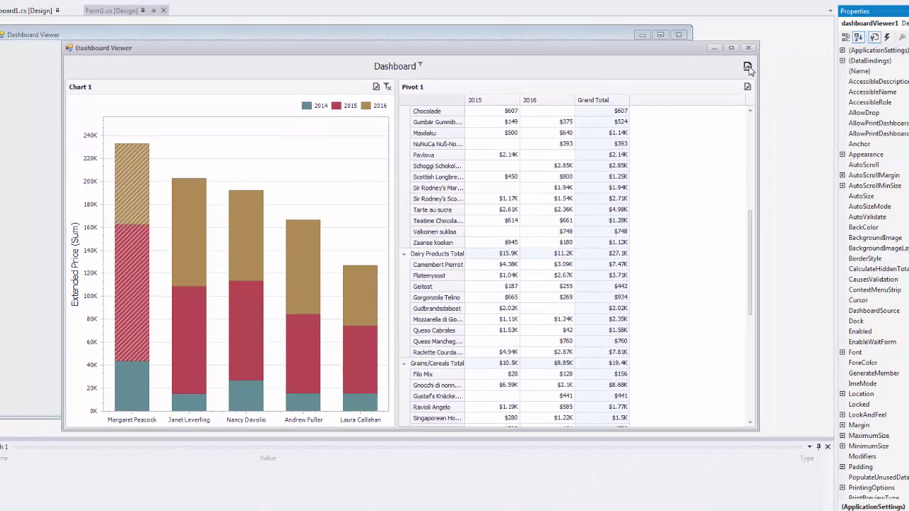
- Preview the filtered dashboard with Filter State set to Separate Page, checking page 2
click(747, 66)
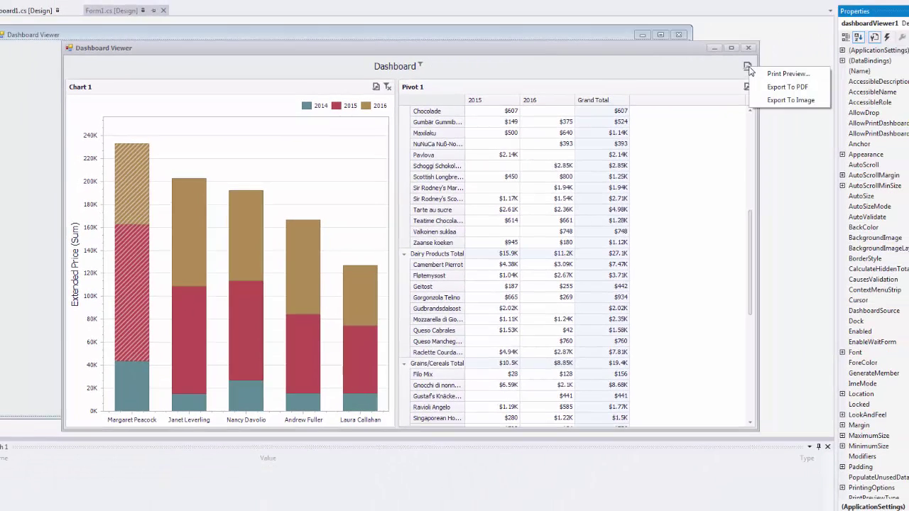
click(774, 76)
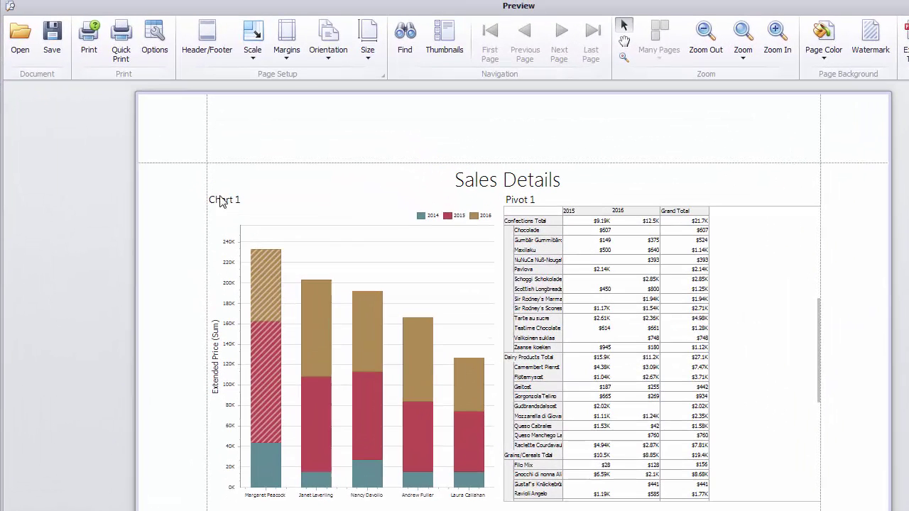
click(162, 53)
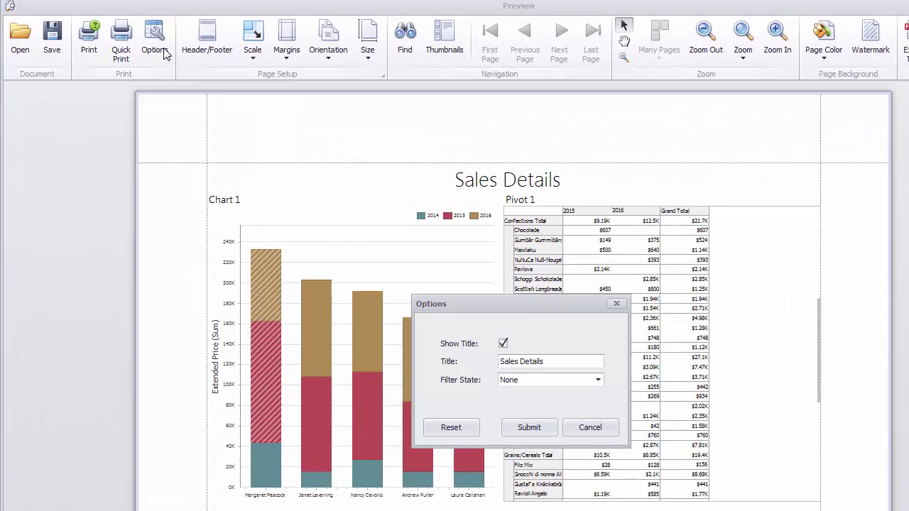
click(556, 382)
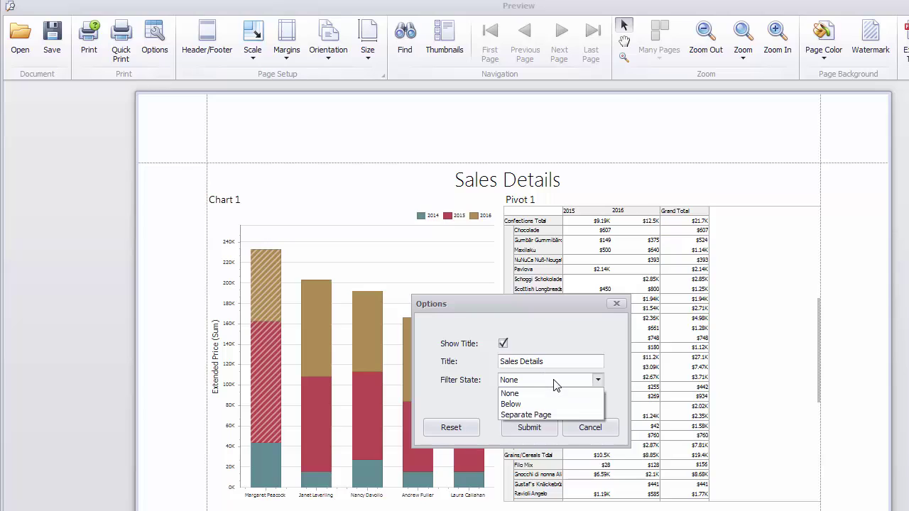
click(573, 412)
click(528, 427)
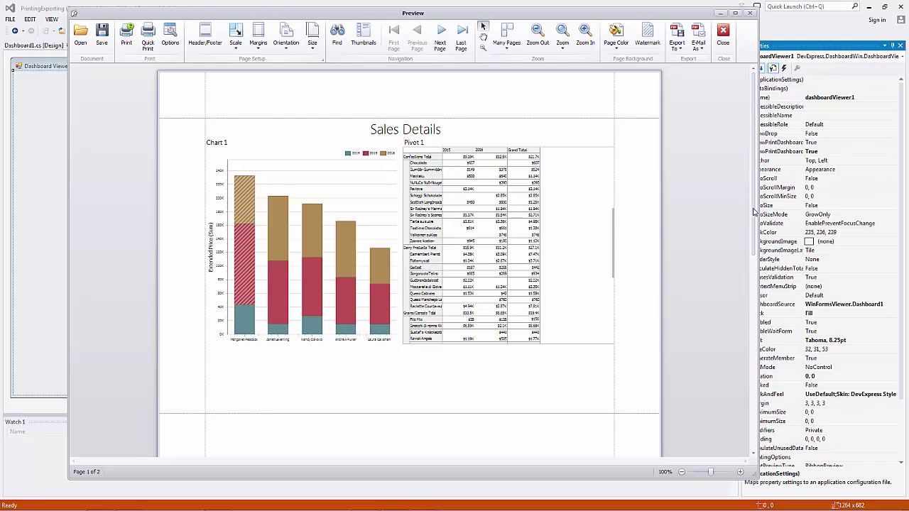
scroll(821, 306, down, 3)
scroll(747, 276, down, 1)
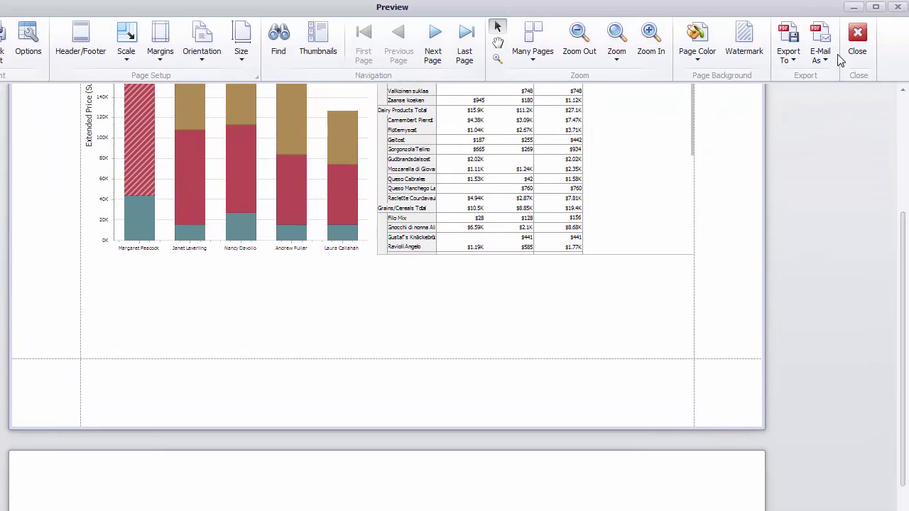
- Export the whole dashboard to PDF and save it as Sales Details.pdf
click(897, 10)
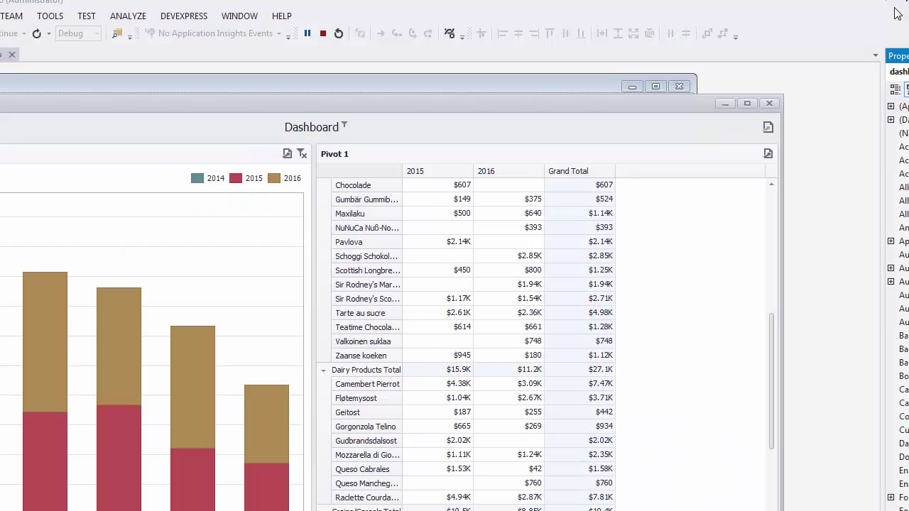
click(768, 129)
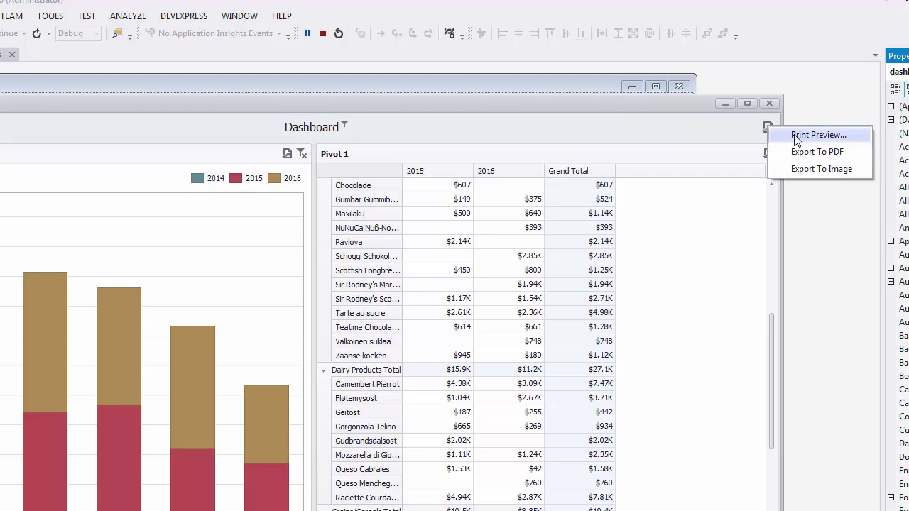
click(850, 151)
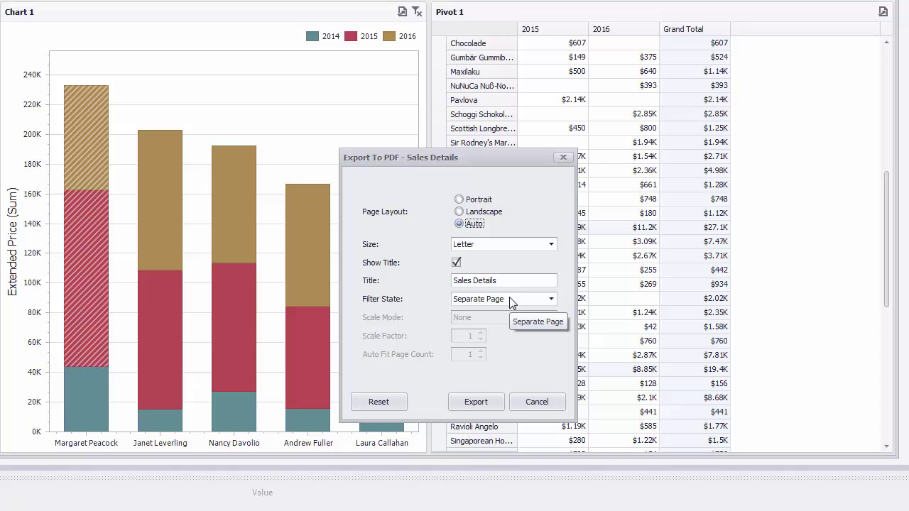
click(490, 402)
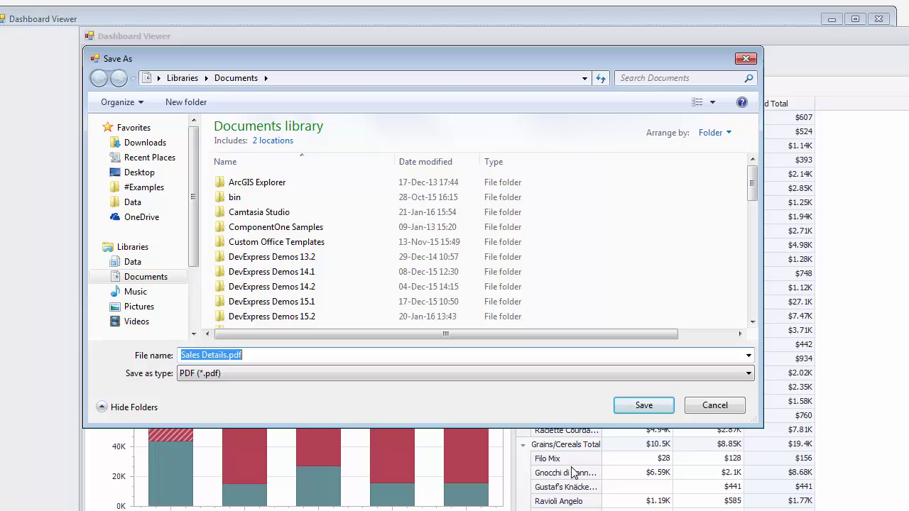
click(638, 410)
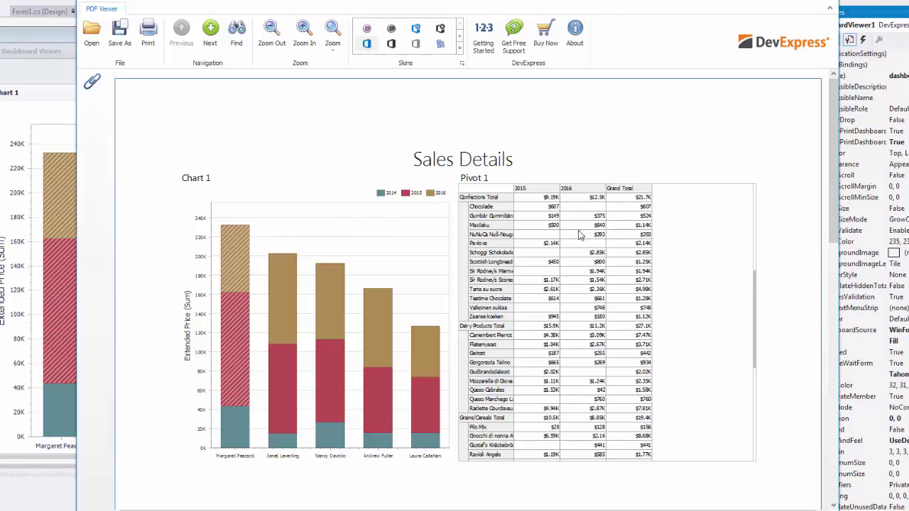
- Scroll the exported Sales Details PDF down to inspect its second page
drag(836, 153, 836, 79)
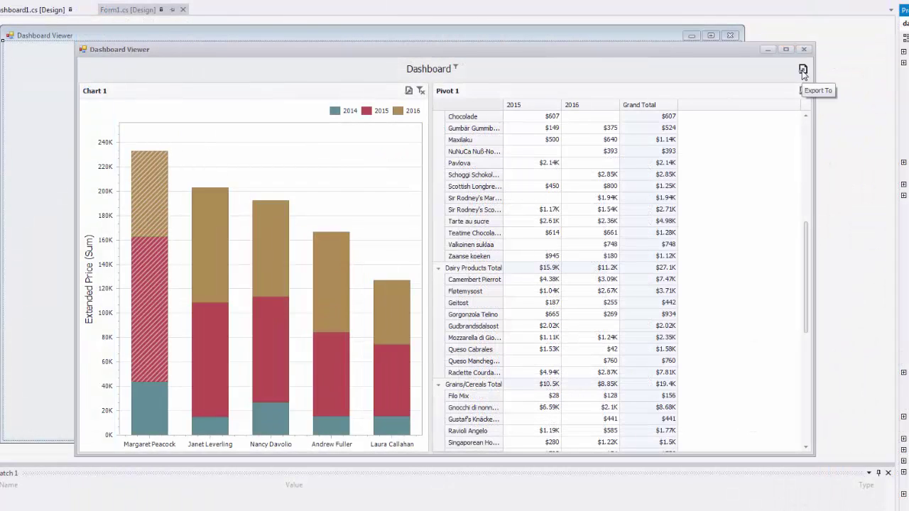
- Export the dashboard as a PNG with filter state below, saved as Sales Details.png
click(803, 71)
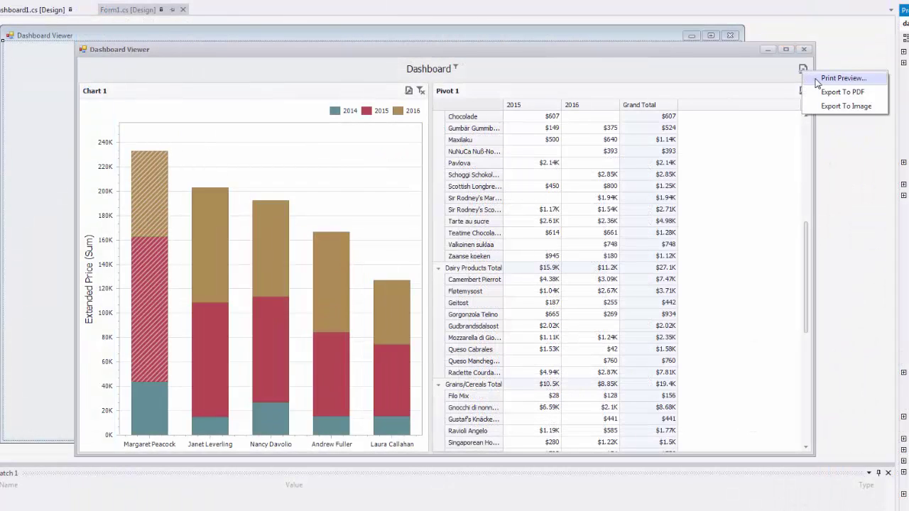
click(845, 107)
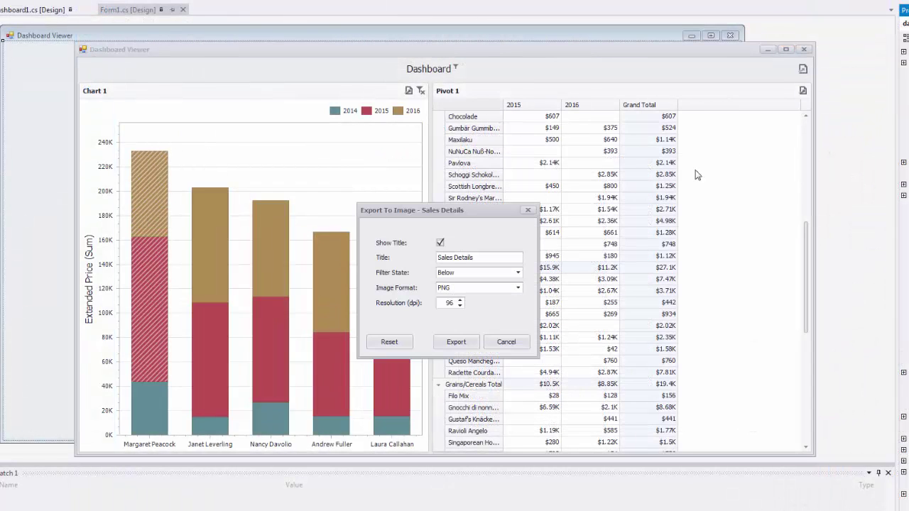
click(475, 274)
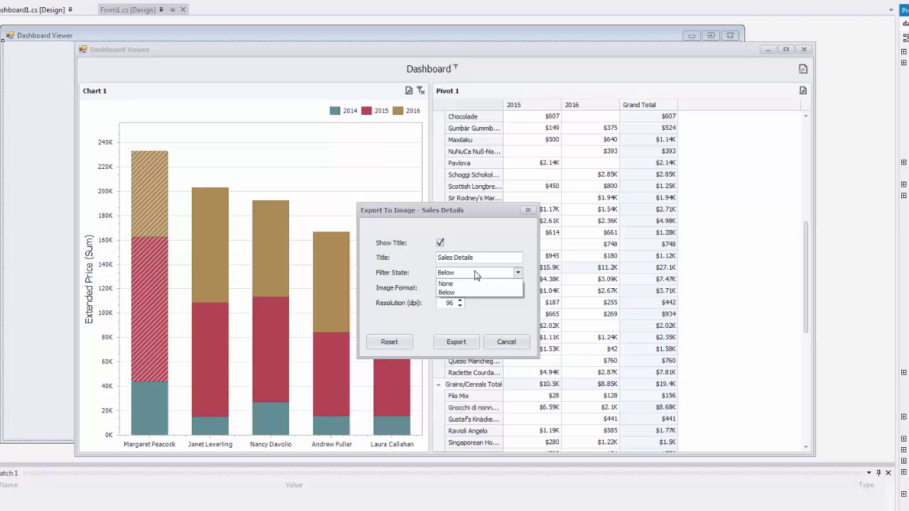
click(475, 274)
click(482, 291)
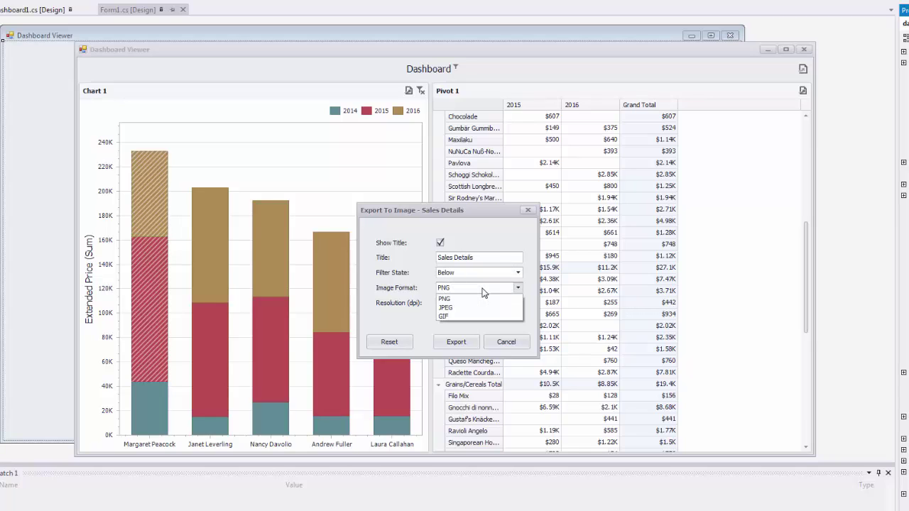
click(482, 293)
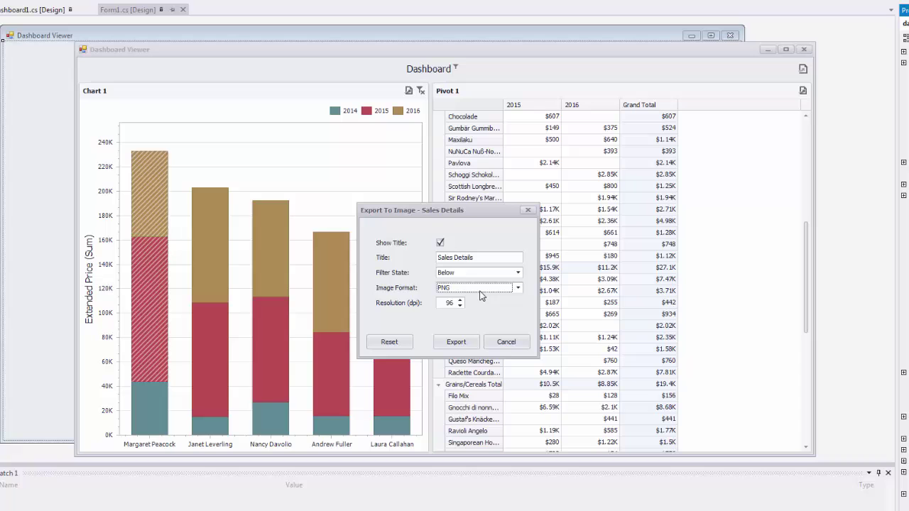
click(457, 343)
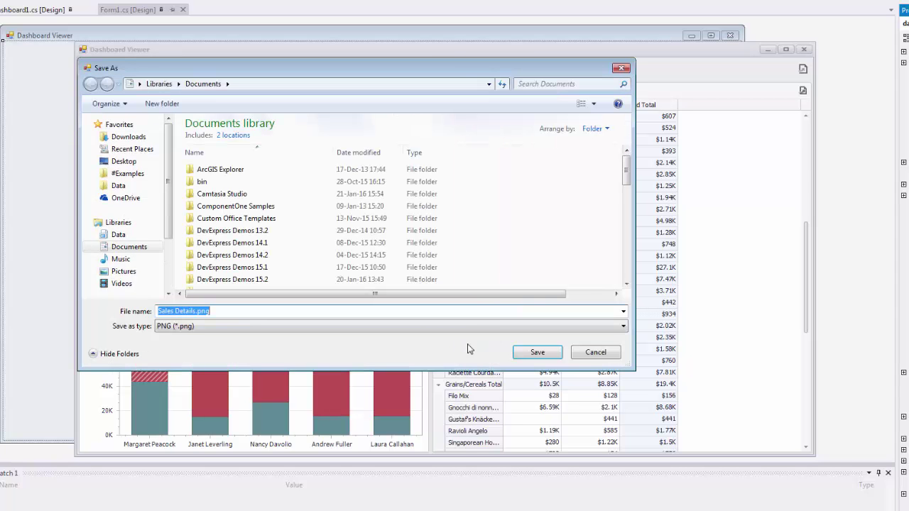
click(536, 352)
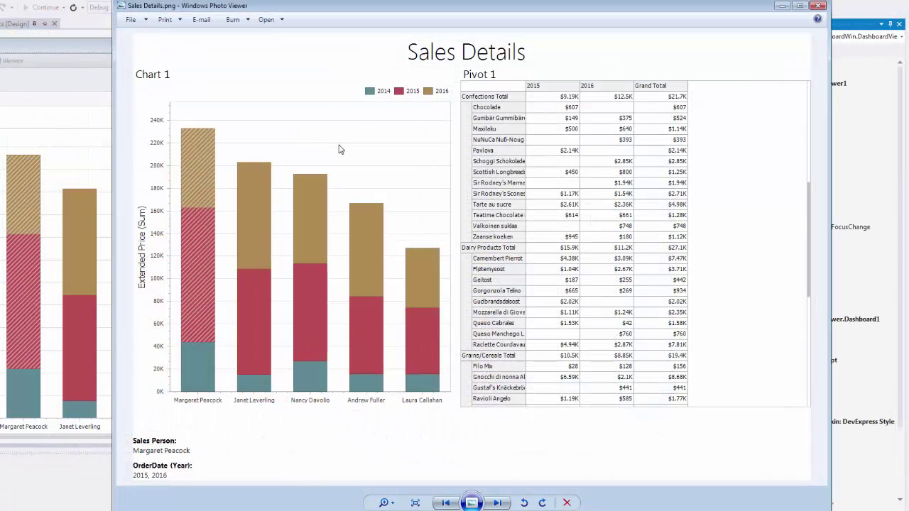
key(alt+F4)
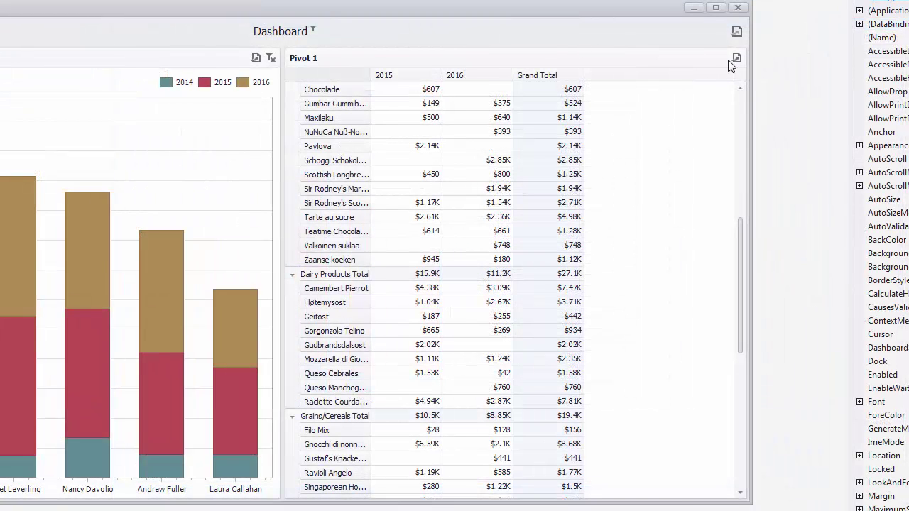
- Print-preview Pivot 1 alone, scroll through its pages, then return to Pivot 1's export menu
click(736, 60)
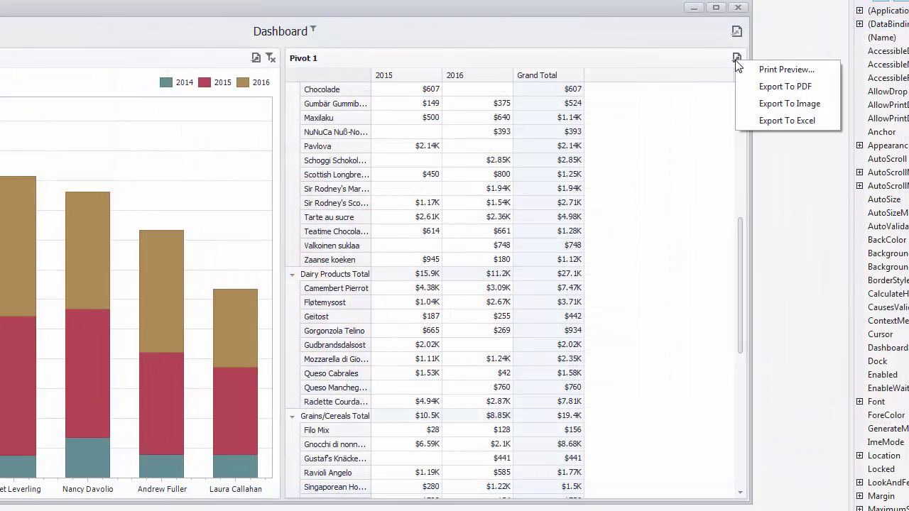
click(821, 73)
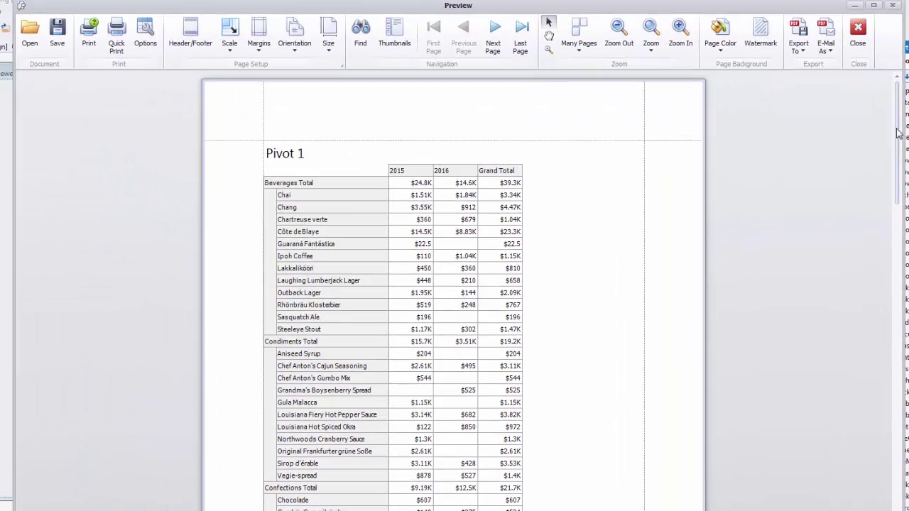
drag(896, 132, 893, 414)
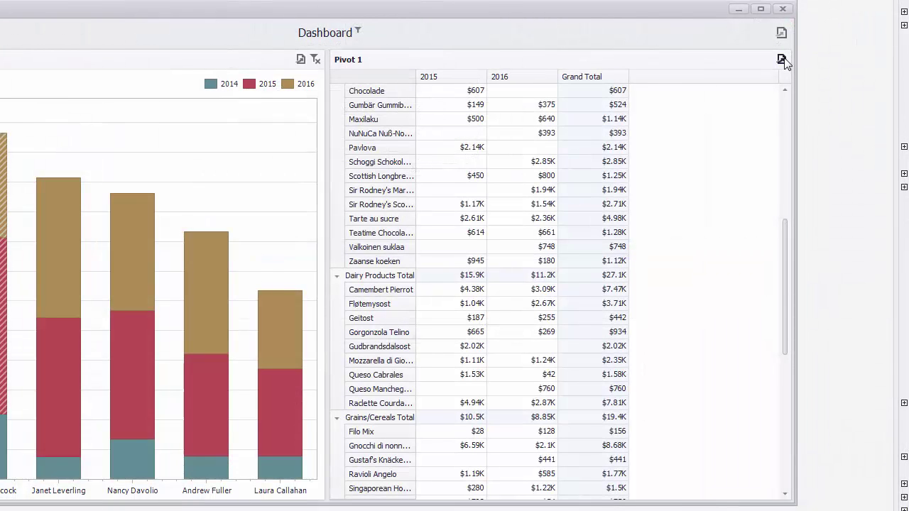
click(782, 61)
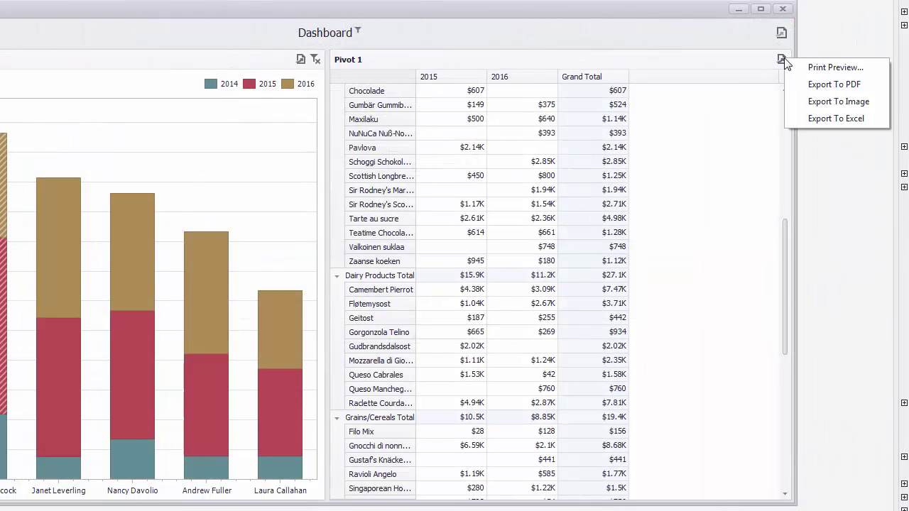
- Export Pivot 1 to Excel in XLSX format and save it as Pivot 1.xlsx
click(801, 123)
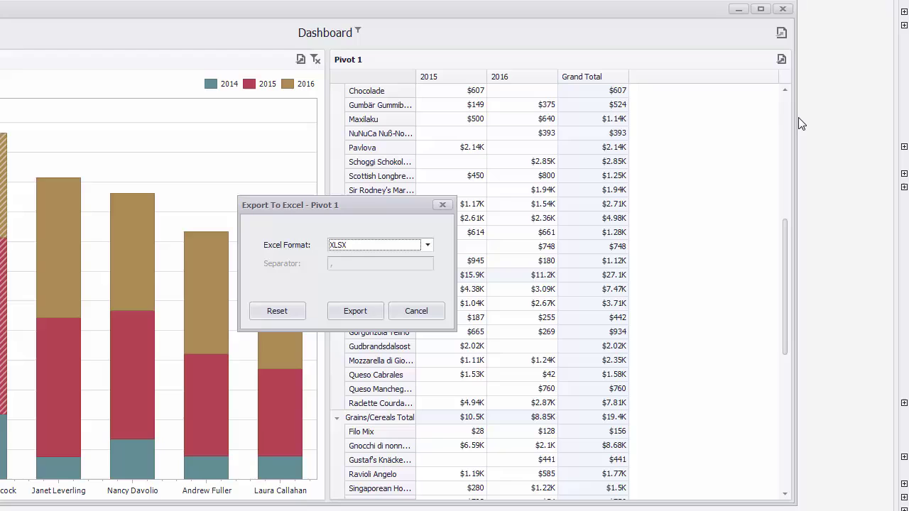
click(428, 245)
click(429, 246)
click(355, 311)
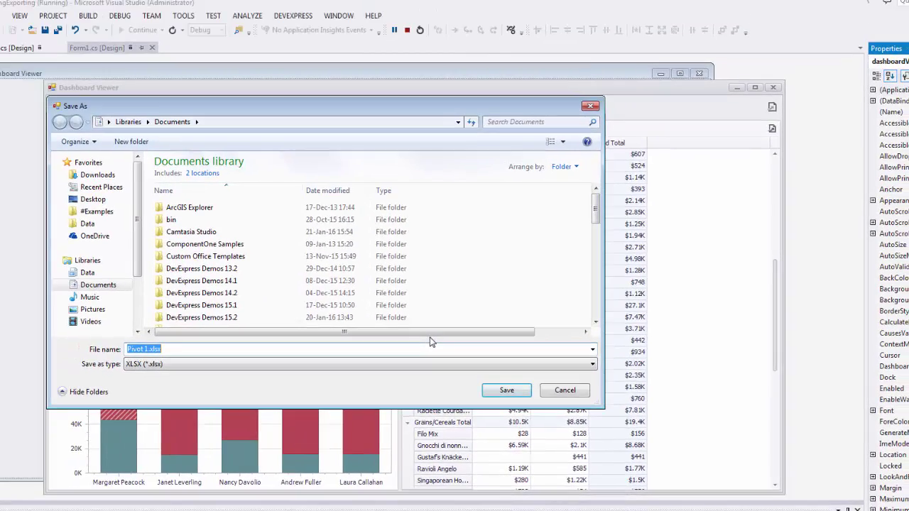
click(516, 393)
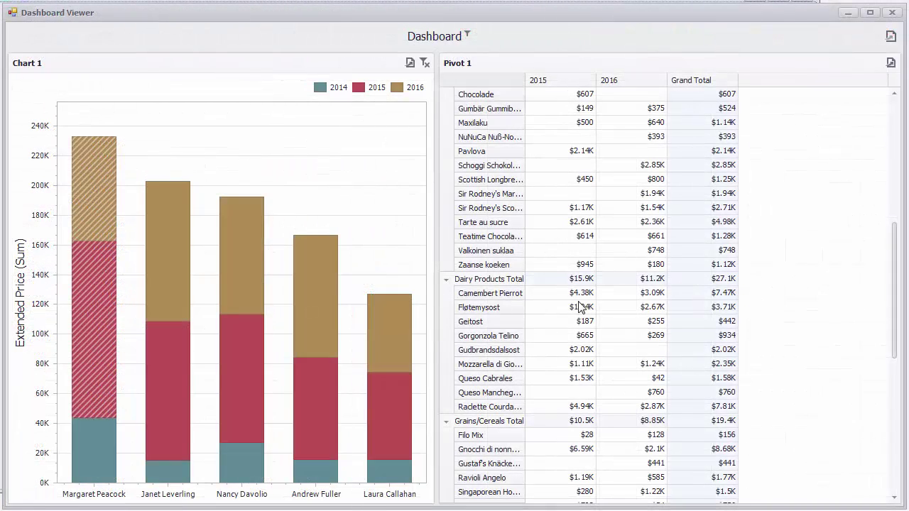
- Export Chart 1 to Excel using the default XLSX settings
click(410, 64)
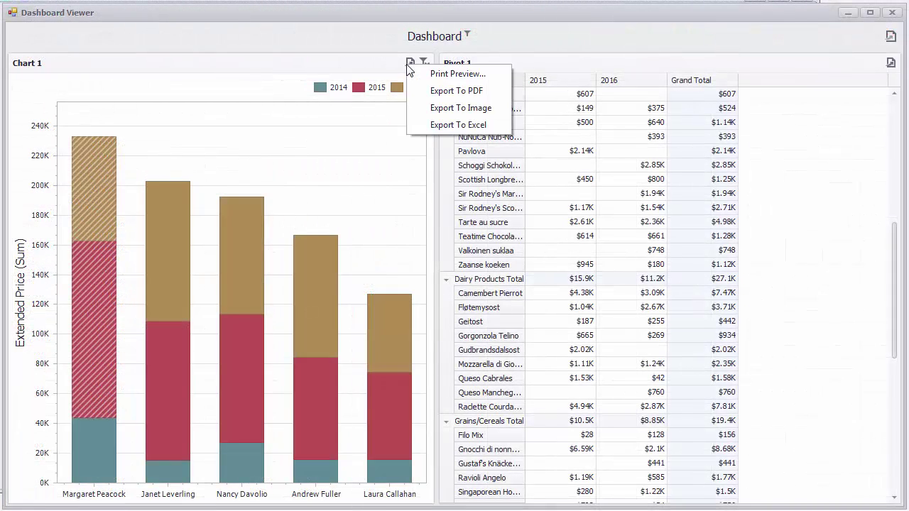
click(490, 126)
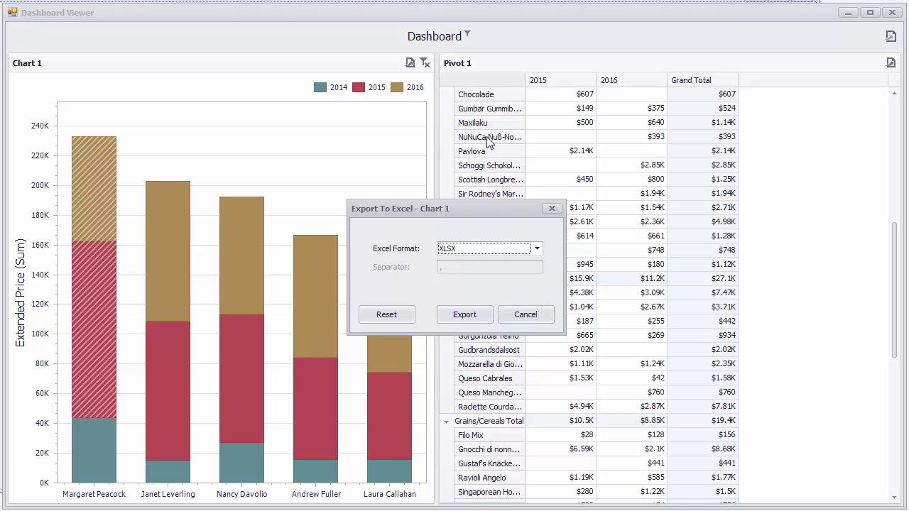
click(478, 314)
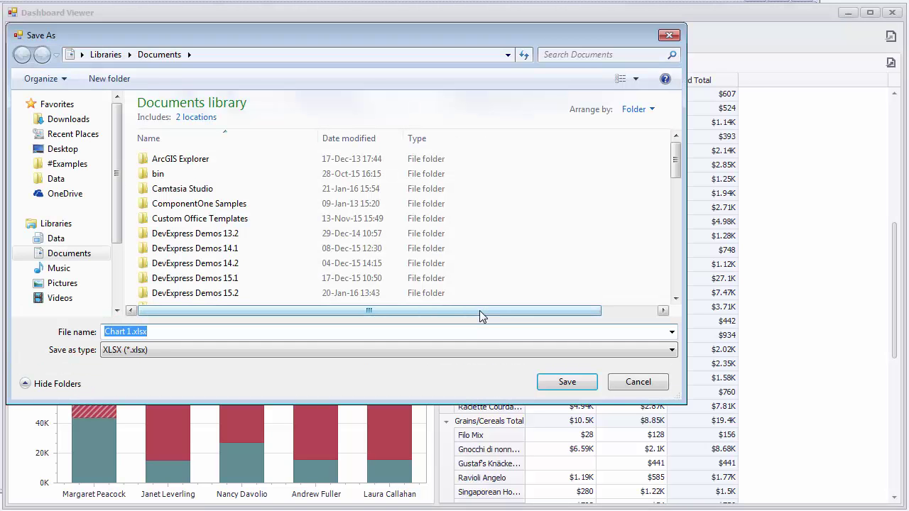
- Save Chart 1.xlsx, select its sales data A1:F4 in Excel, and show the Column chart types
click(561, 384)
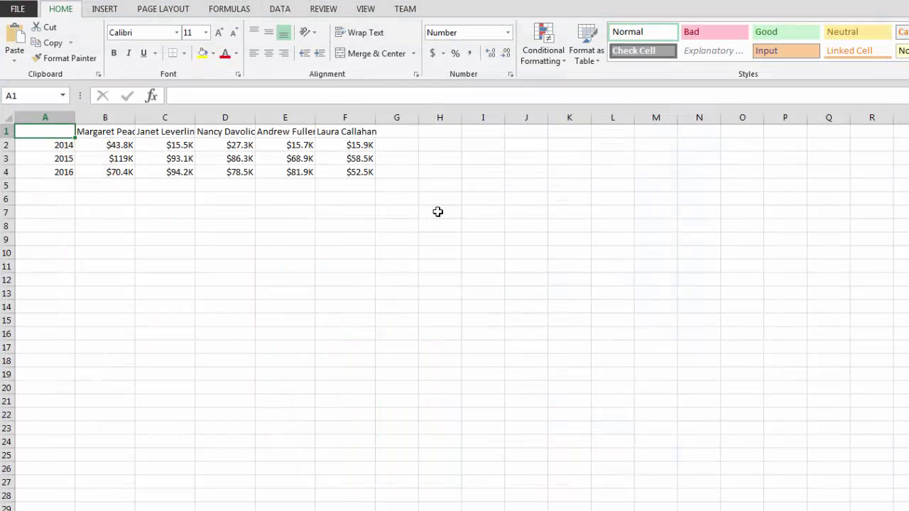
drag(44, 133, 358, 176)
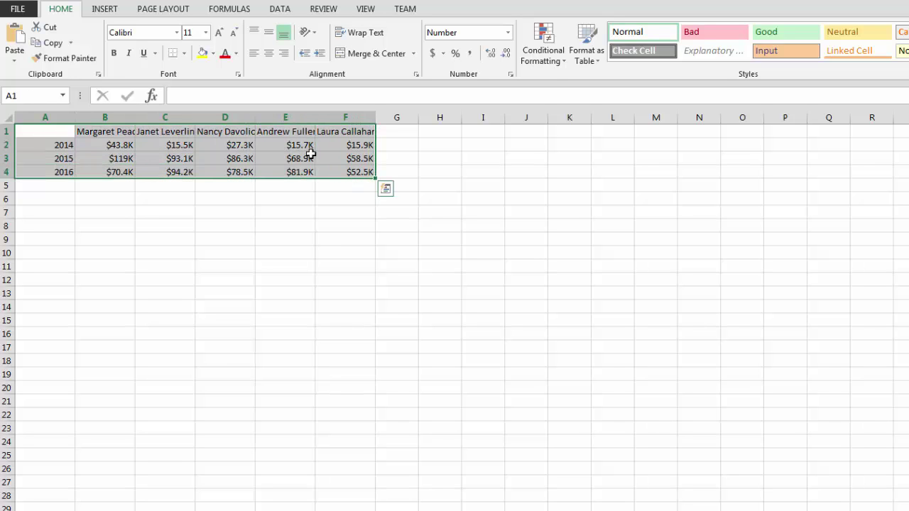
click(105, 11)
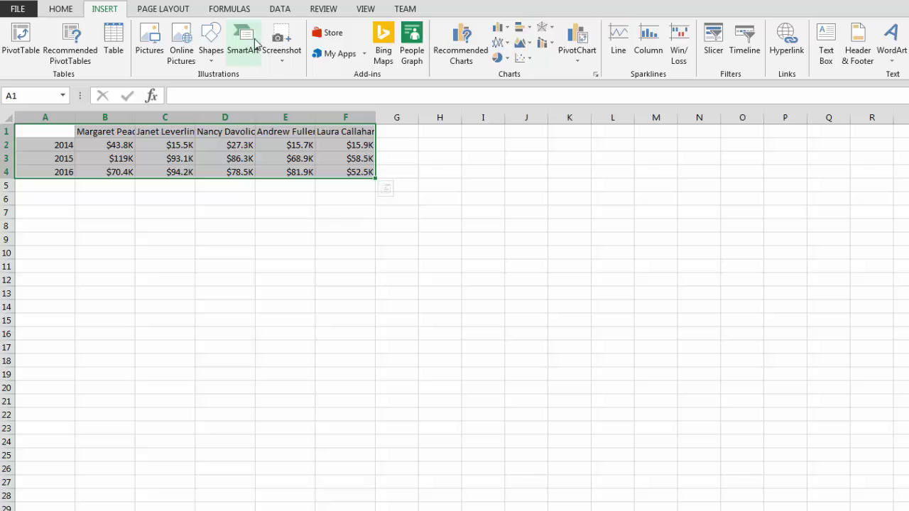
click(499, 30)
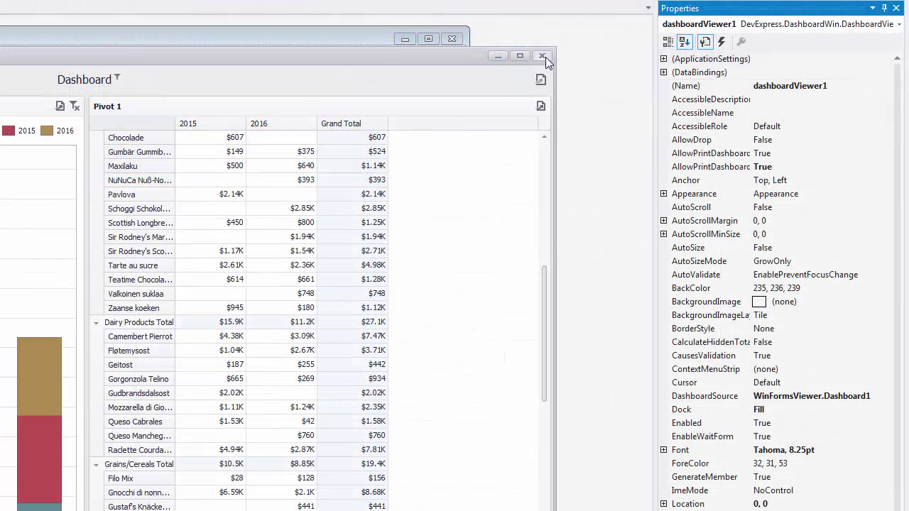
- Close the WinForms app, make WebViewer the startup project, and open its WebForm1.aspx
click(545, 55)
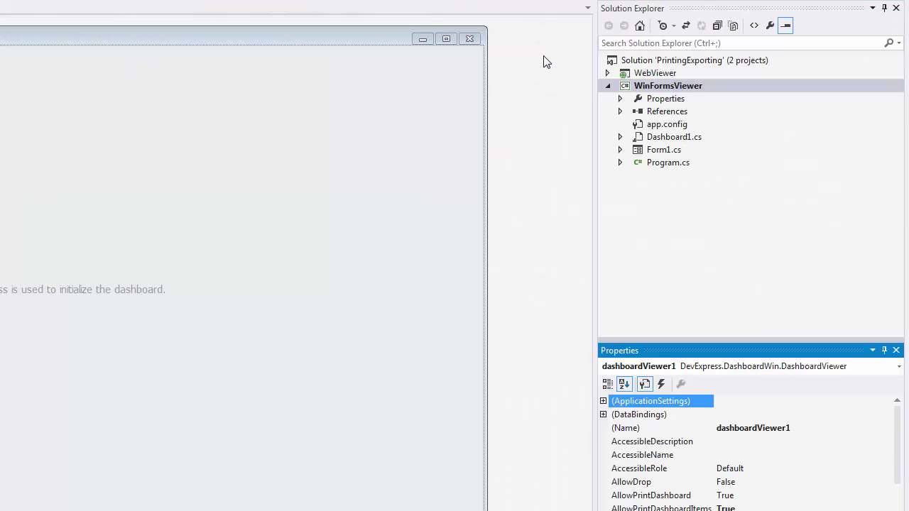
click(607, 86)
click(607, 73)
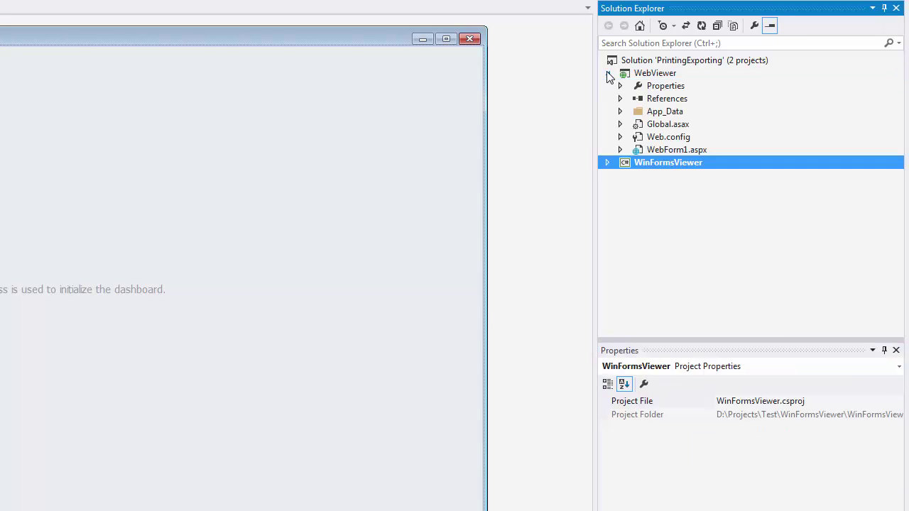
click(646, 75)
right_click(646, 76)
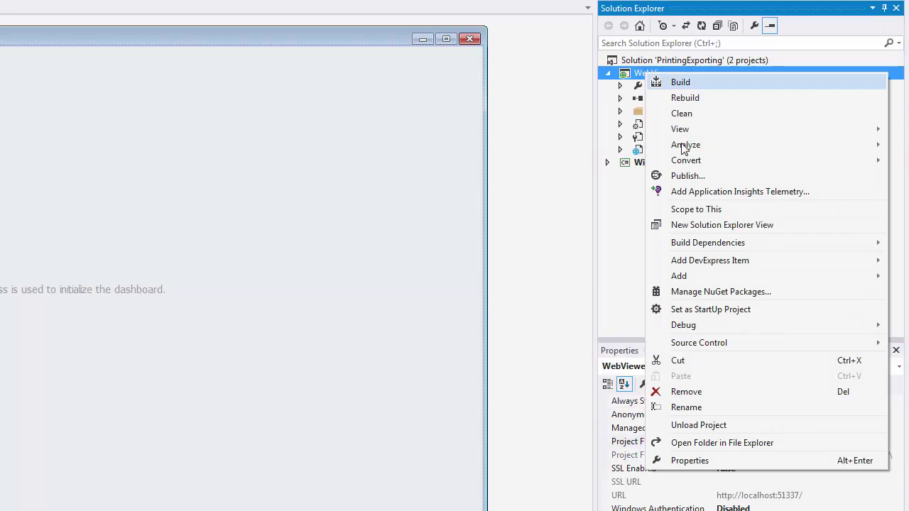
click(769, 310)
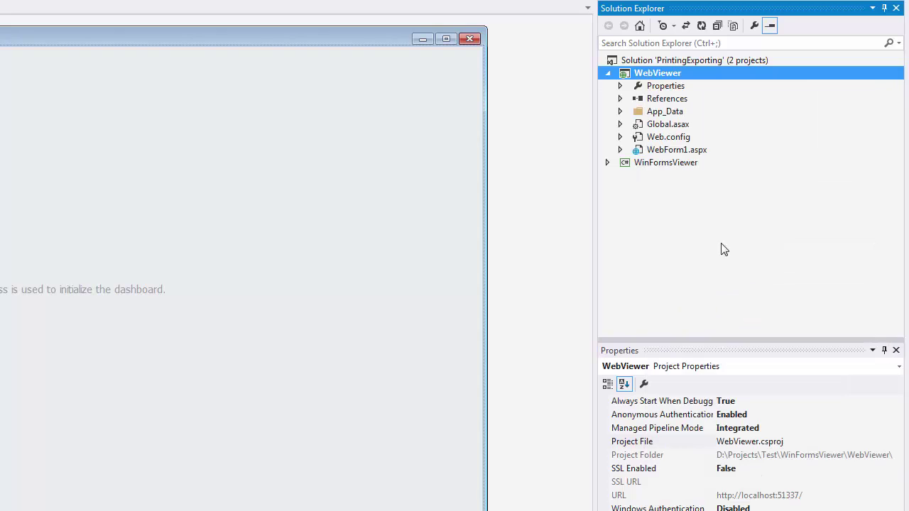
double_click(675, 151)
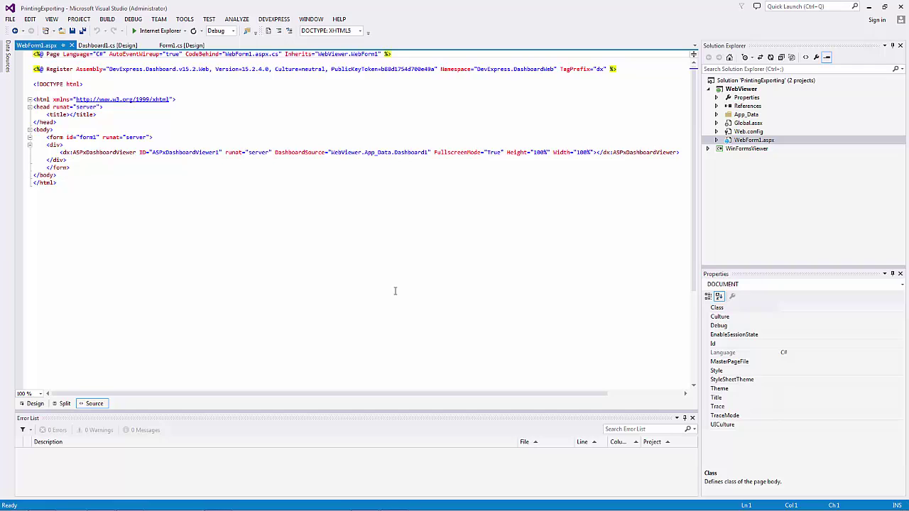
- In Design view, set ASPxDashboardViewer1's AllowExportDashboardItems property to True
click(35, 403)
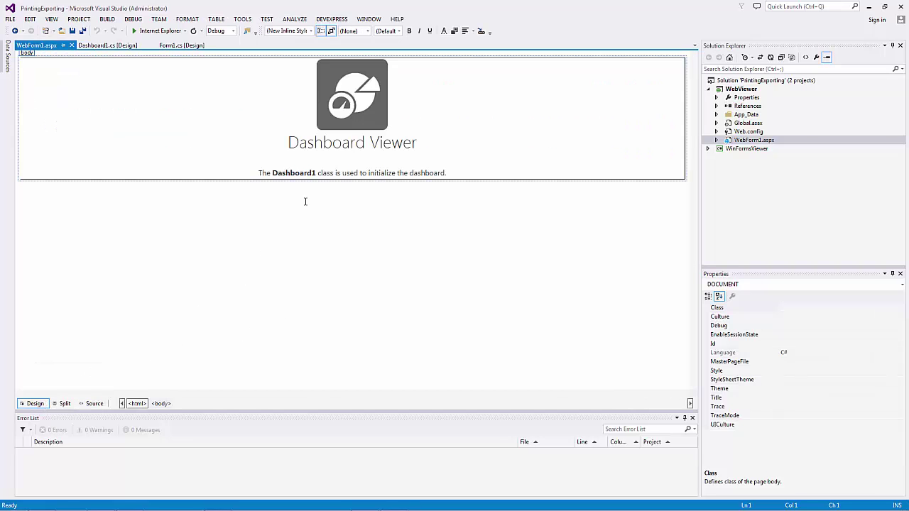
click(323, 163)
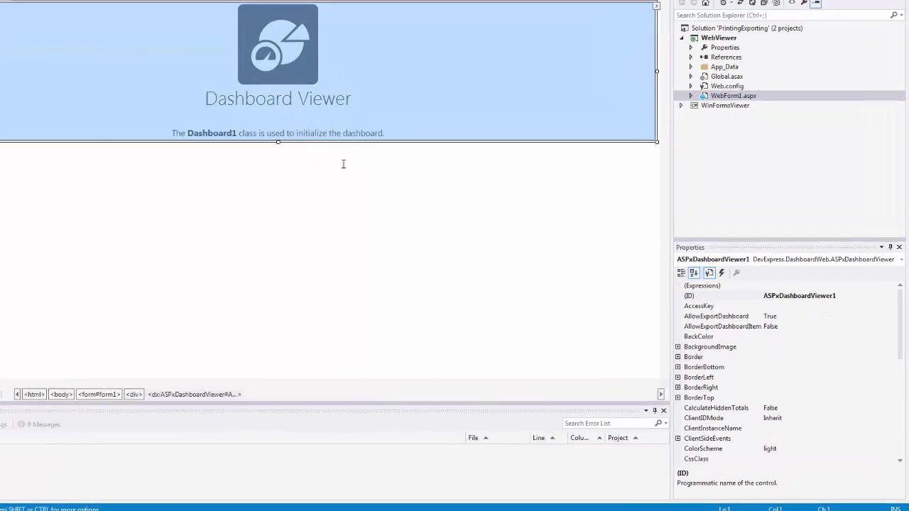
click(762, 267)
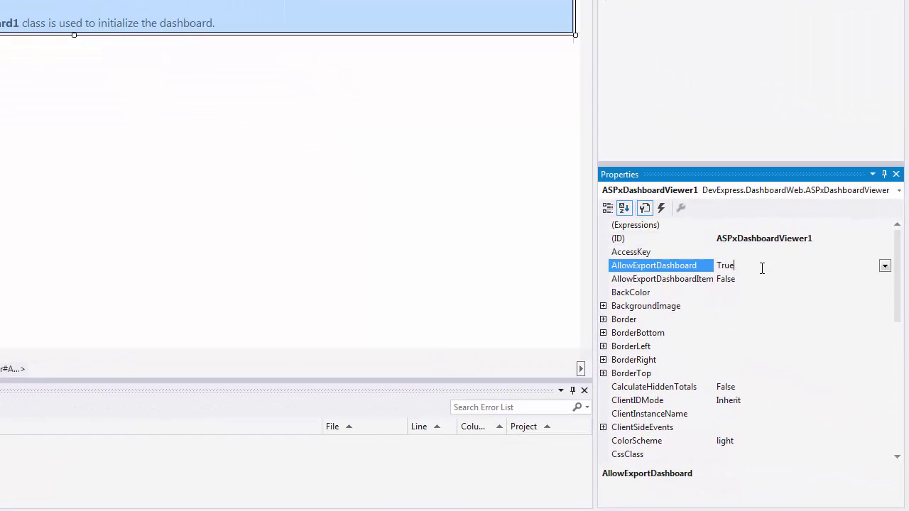
click(827, 280)
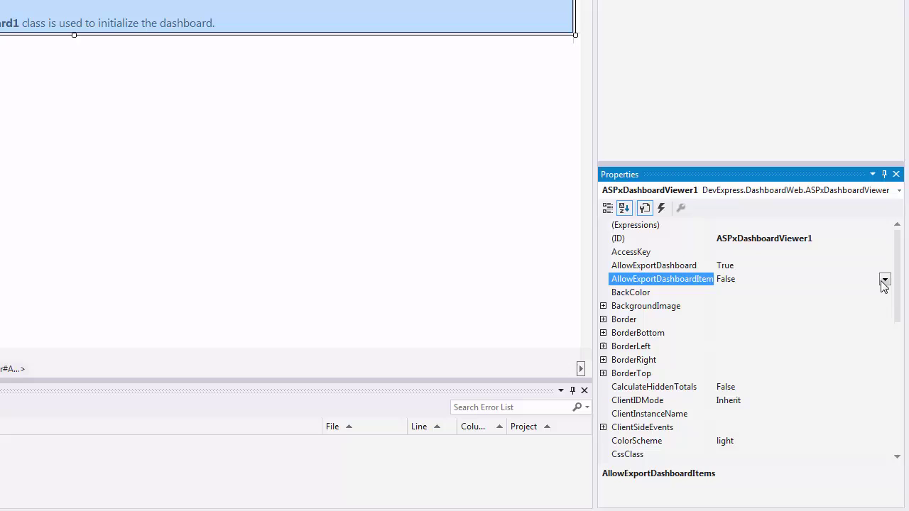
click(884, 281)
click(847, 293)
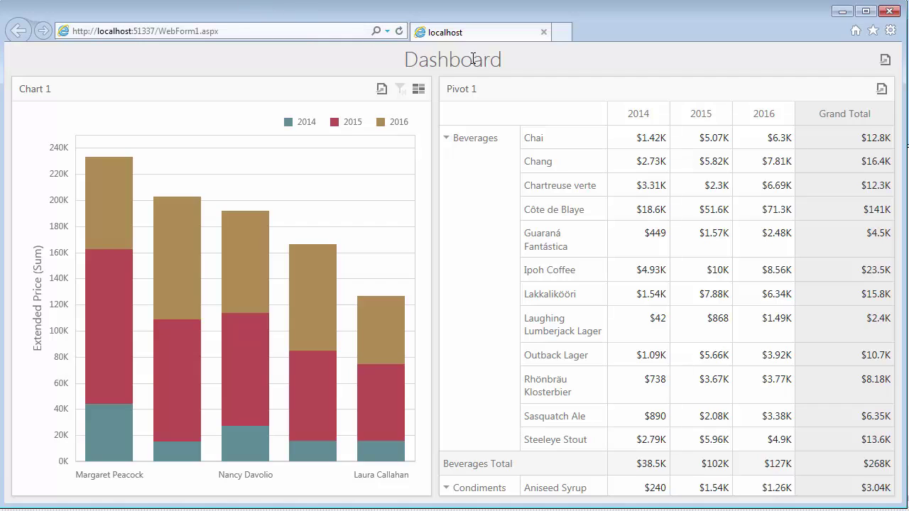
click(885, 63)
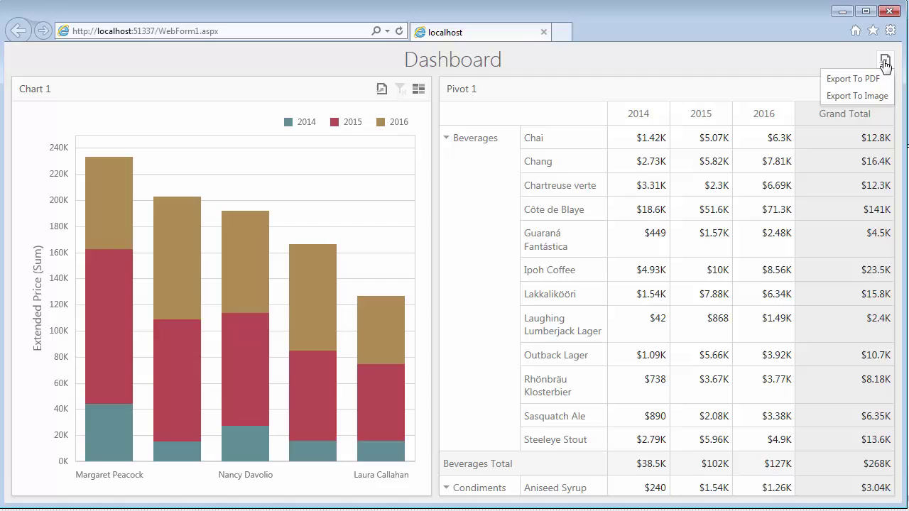
click(857, 60)
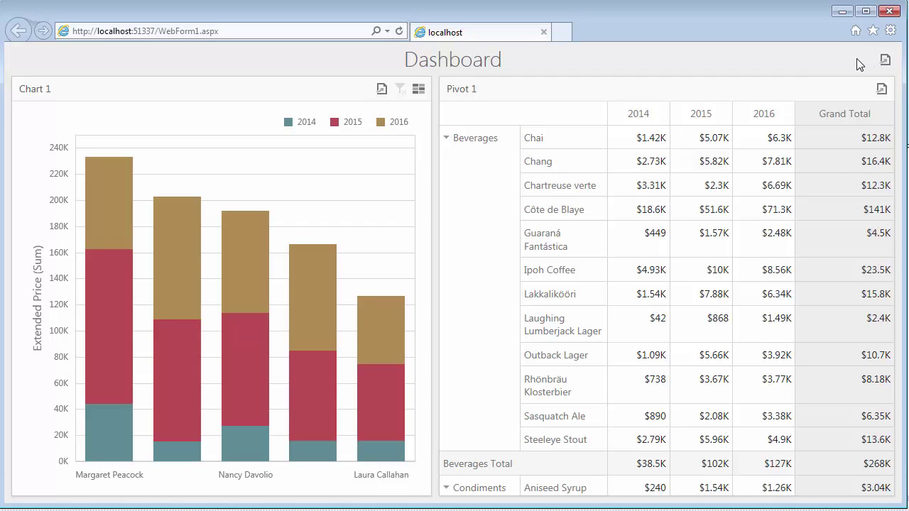
click(880, 89)
- Export Chart 1 as a 96 dpi PNG image and open the downloaded Chart 1.png
click(381, 90)
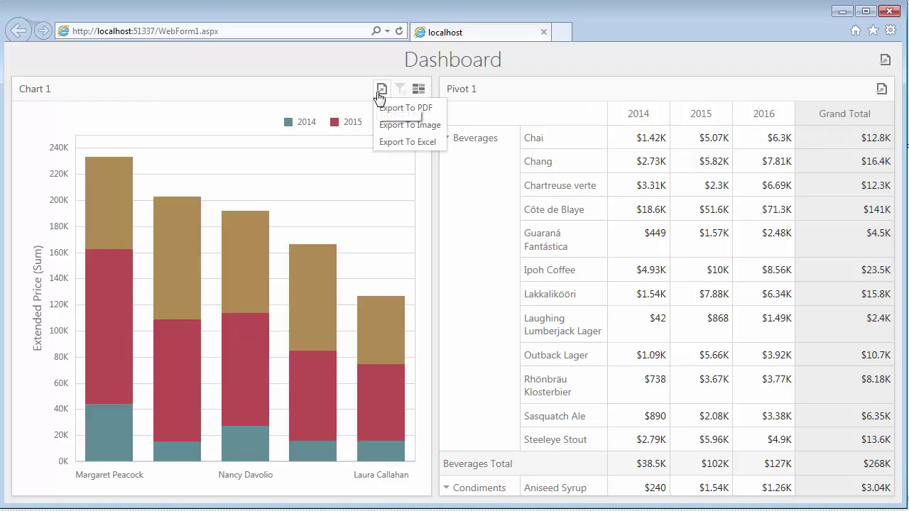
click(433, 127)
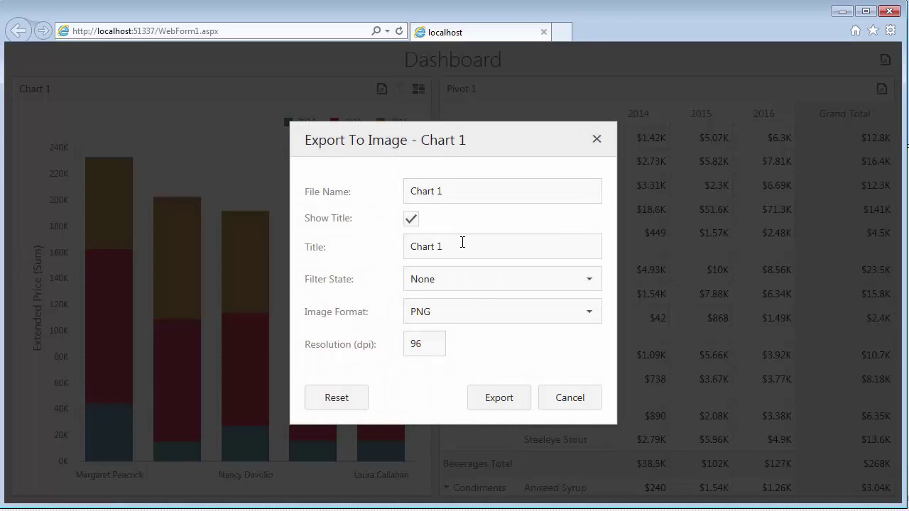
click(509, 402)
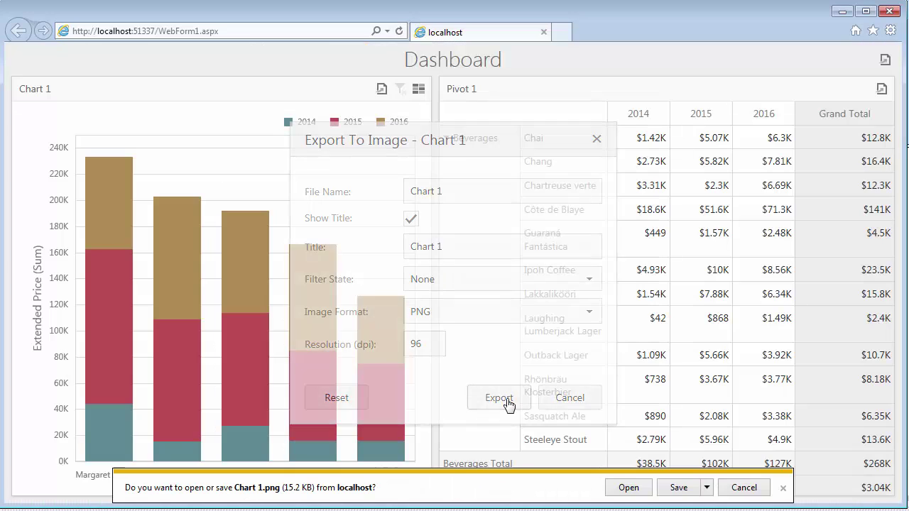
click(623, 488)
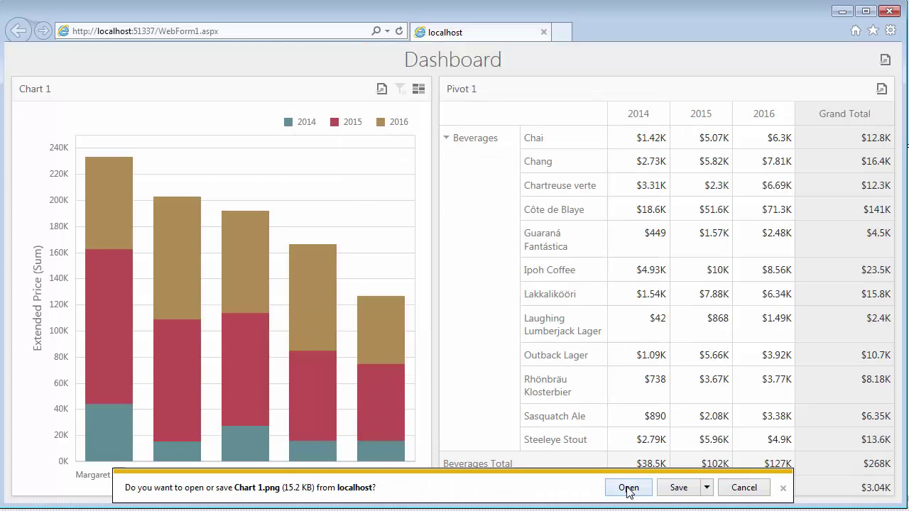